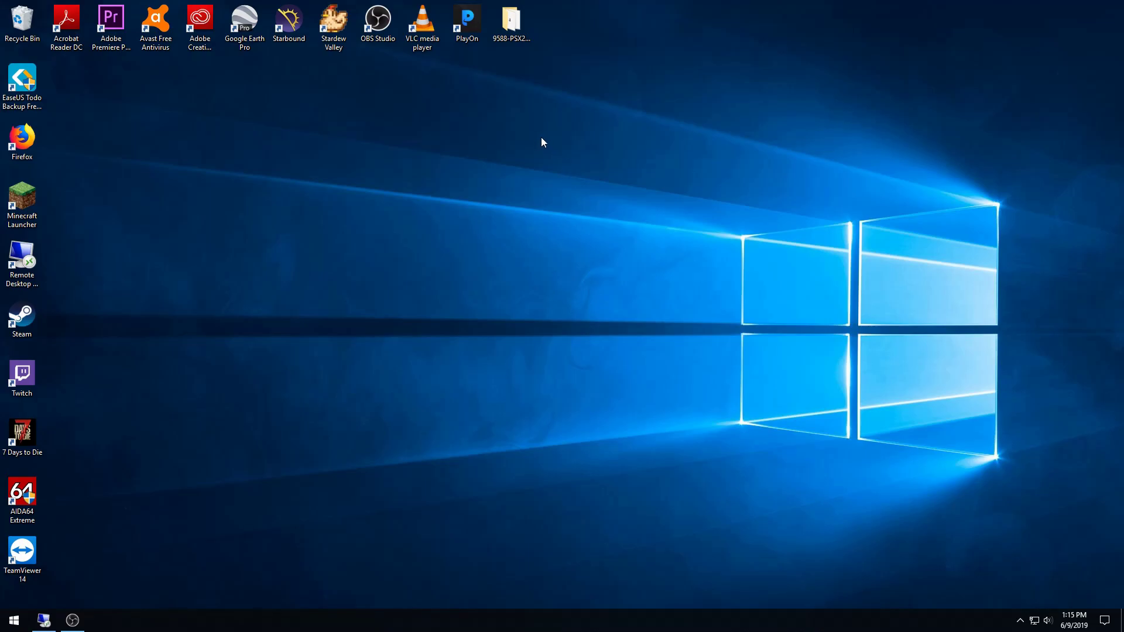
# Launch PlayOn, maximize its window and show the Channels list of streaming services.
pyautogui.doubleClick(469, 26)
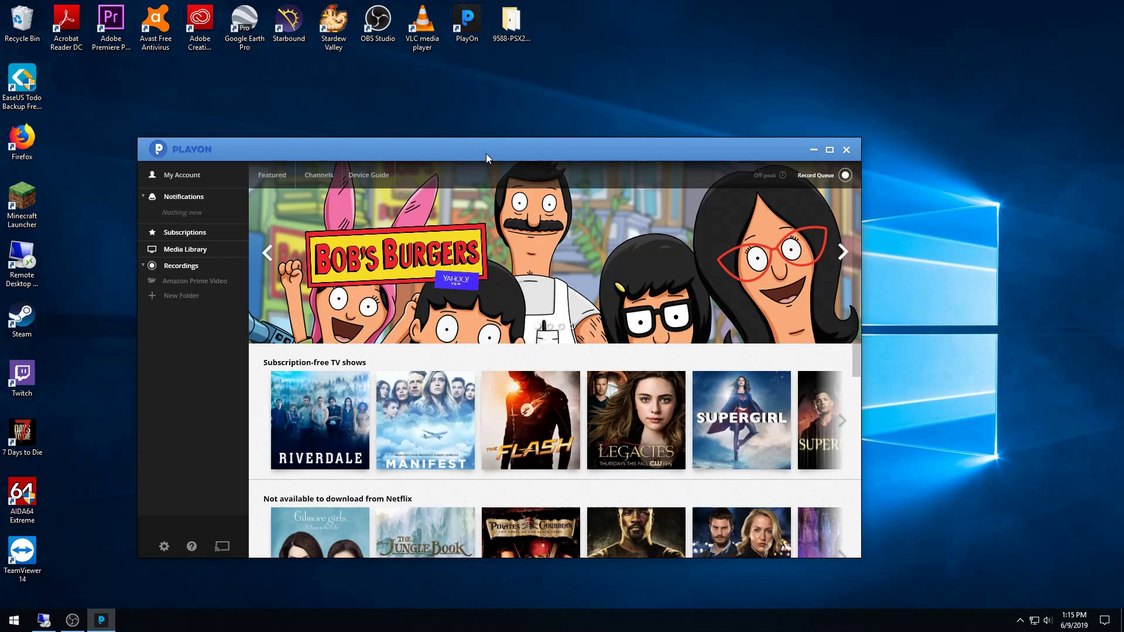
pyautogui.moveTo(486, 151); pyautogui.dragTo(469, 23)
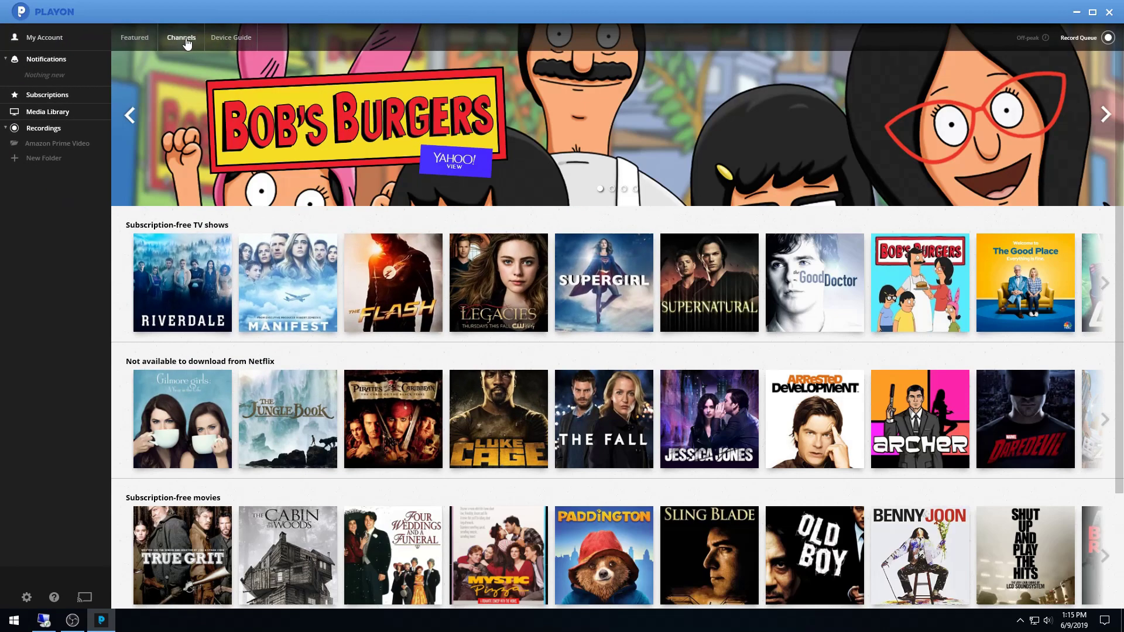
pyautogui.click(186, 44)
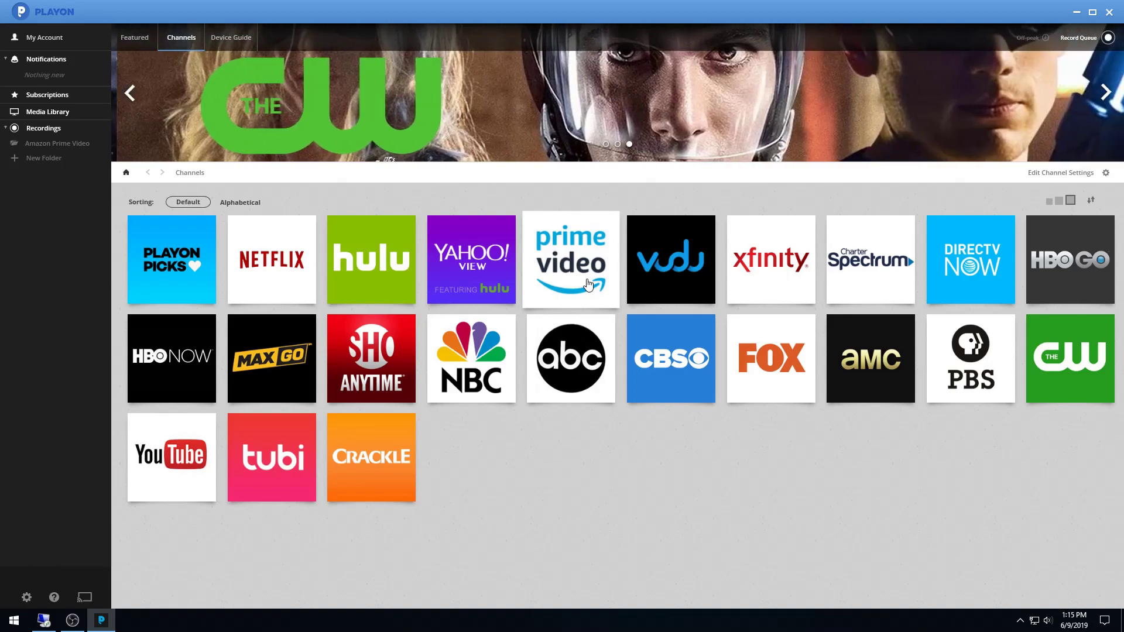
# Record Good Omens s01e01 'In the Beginning' from Prime Video's Recommended TV, Season 1.
pyautogui.click(589, 285)
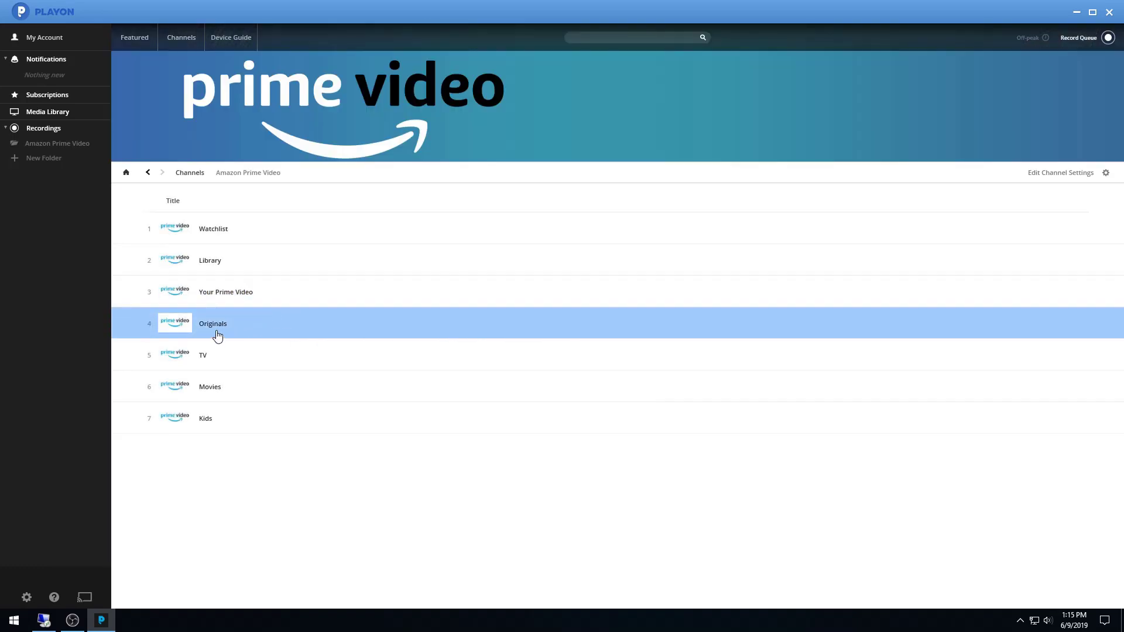
pyautogui.click(206, 364)
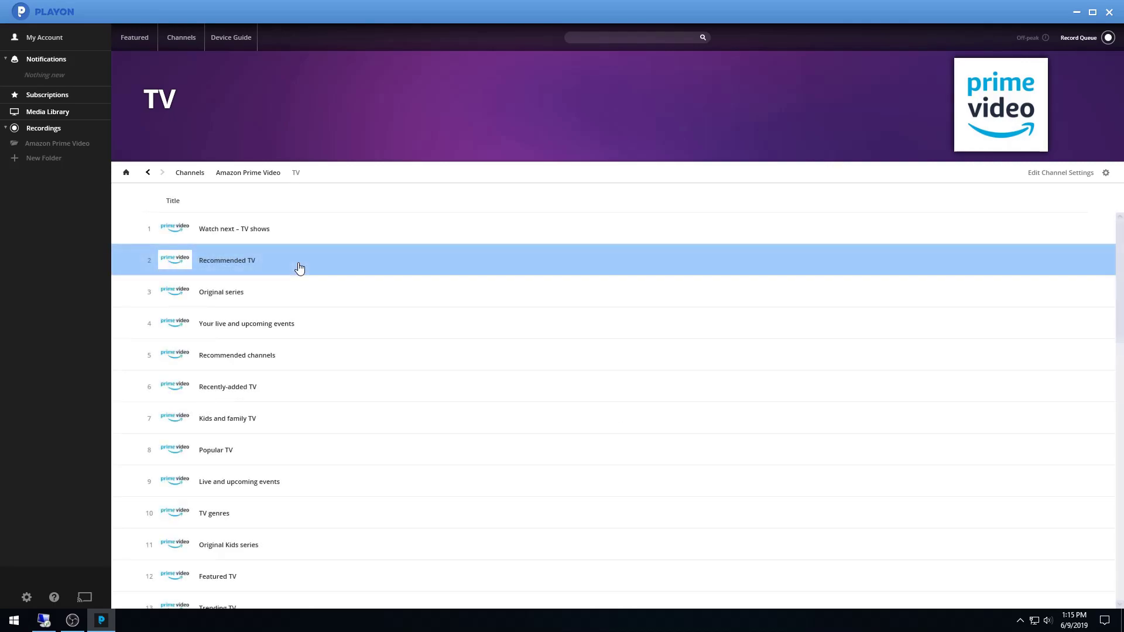
pyautogui.click(246, 268)
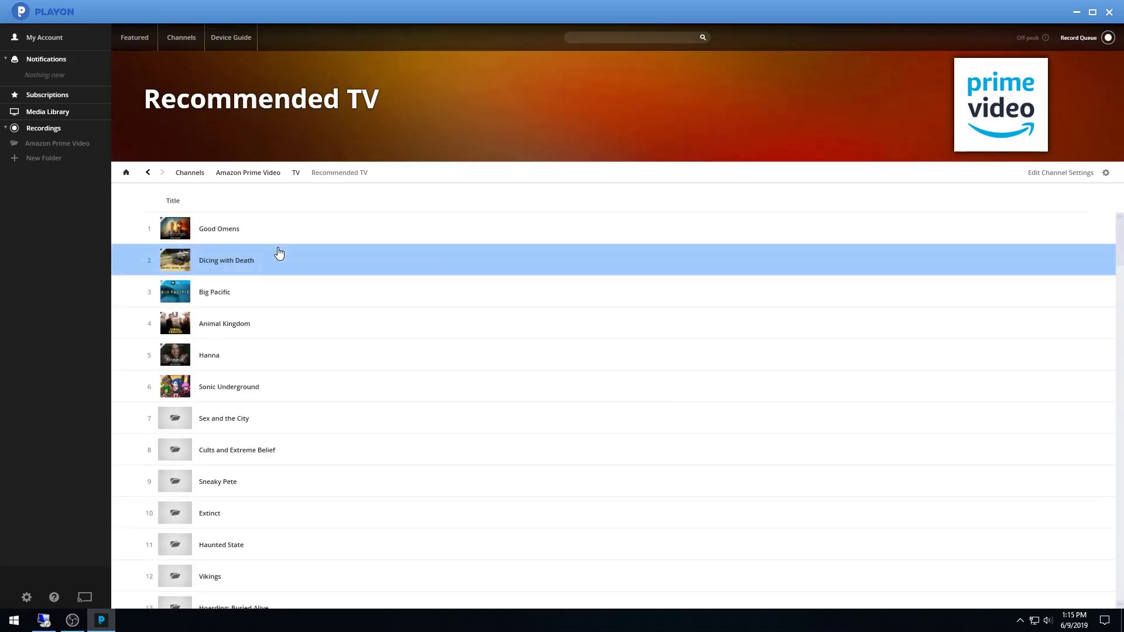
pyautogui.click(237, 236)
pyautogui.click(281, 240)
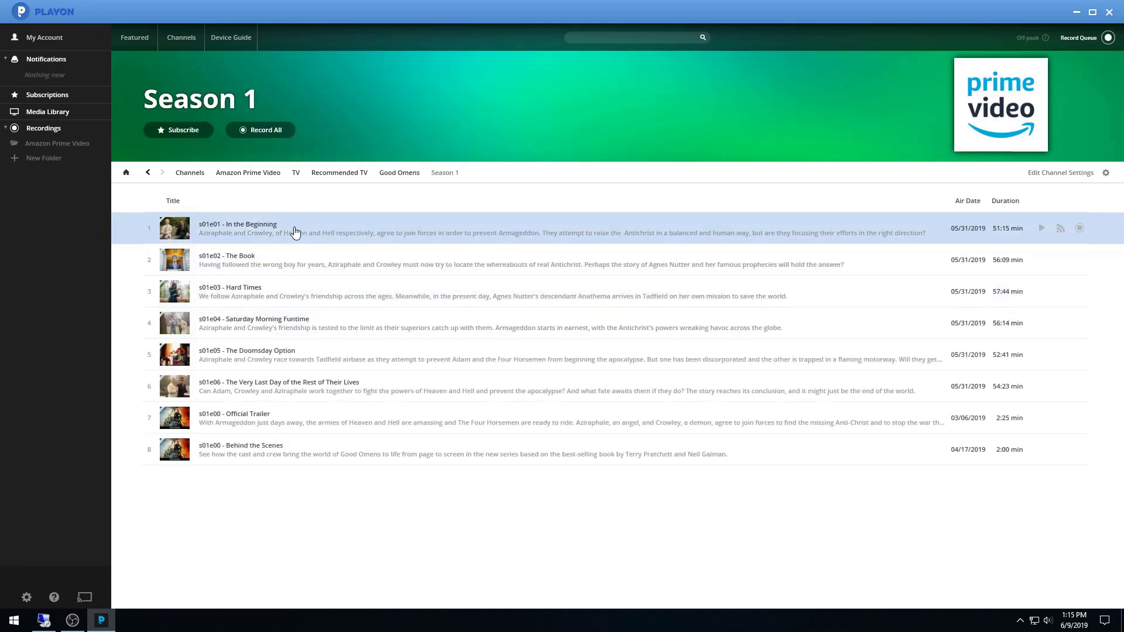
pyautogui.click(295, 233)
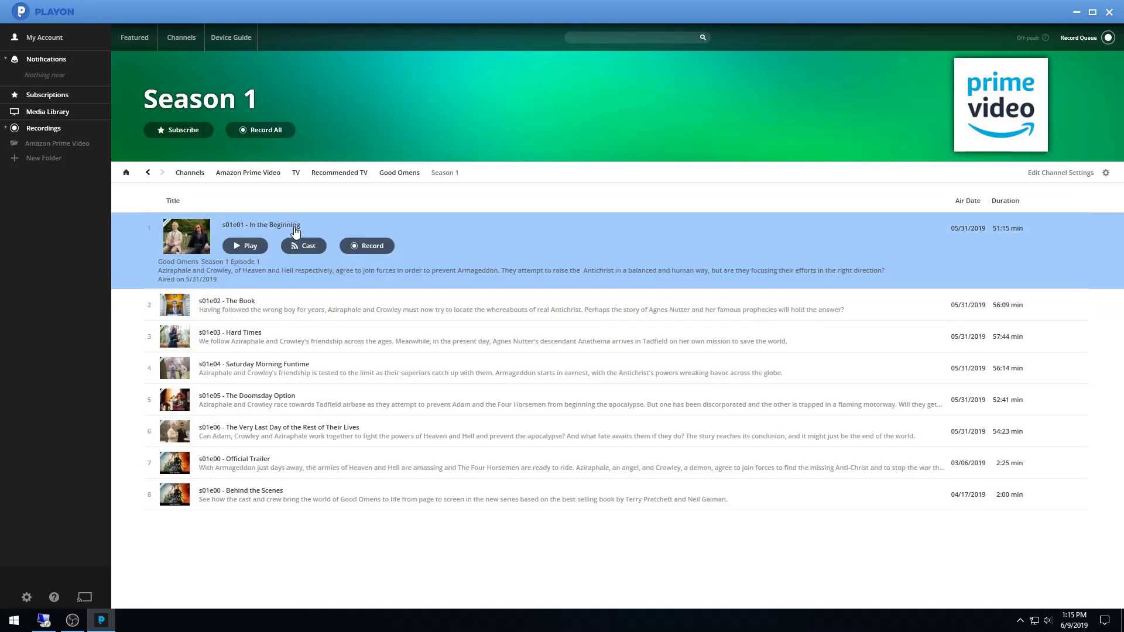
pyautogui.click(361, 246)
# Cancel and delete the active Good Omens s01e01 recording from the Record Queue.
pyautogui.click(1089, 38)
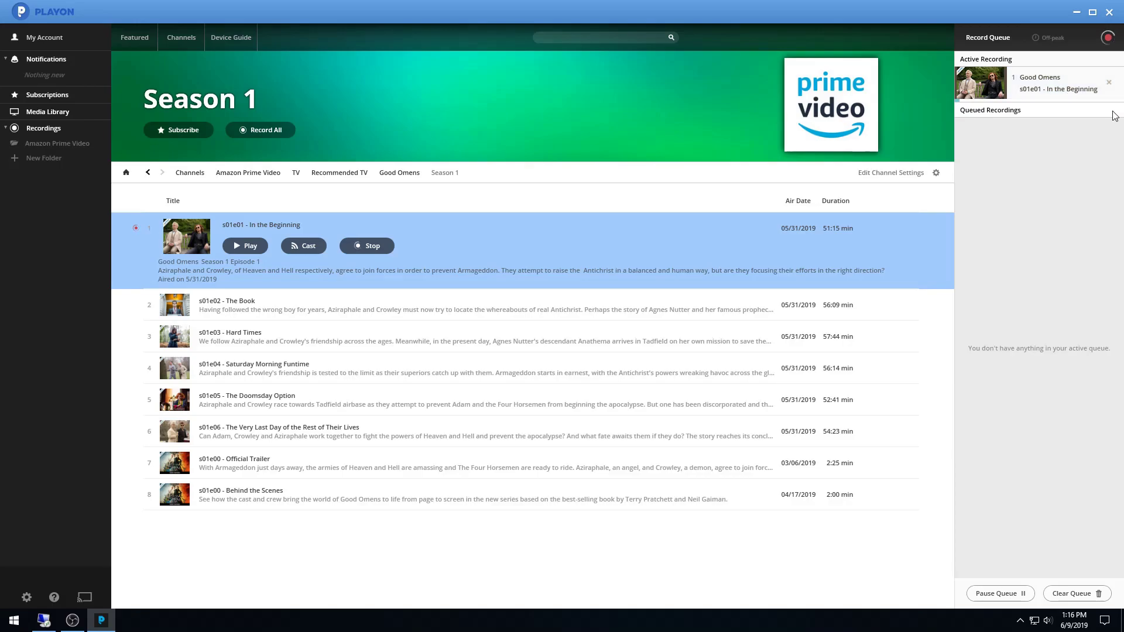
pyautogui.click(1109, 83)
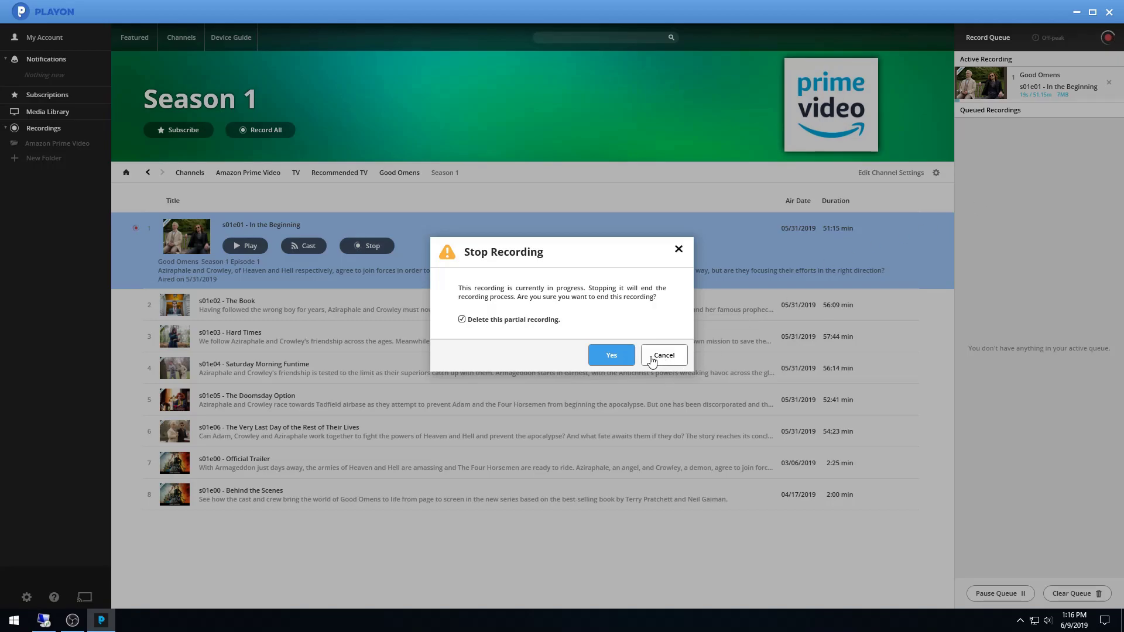
pyautogui.click(612, 358)
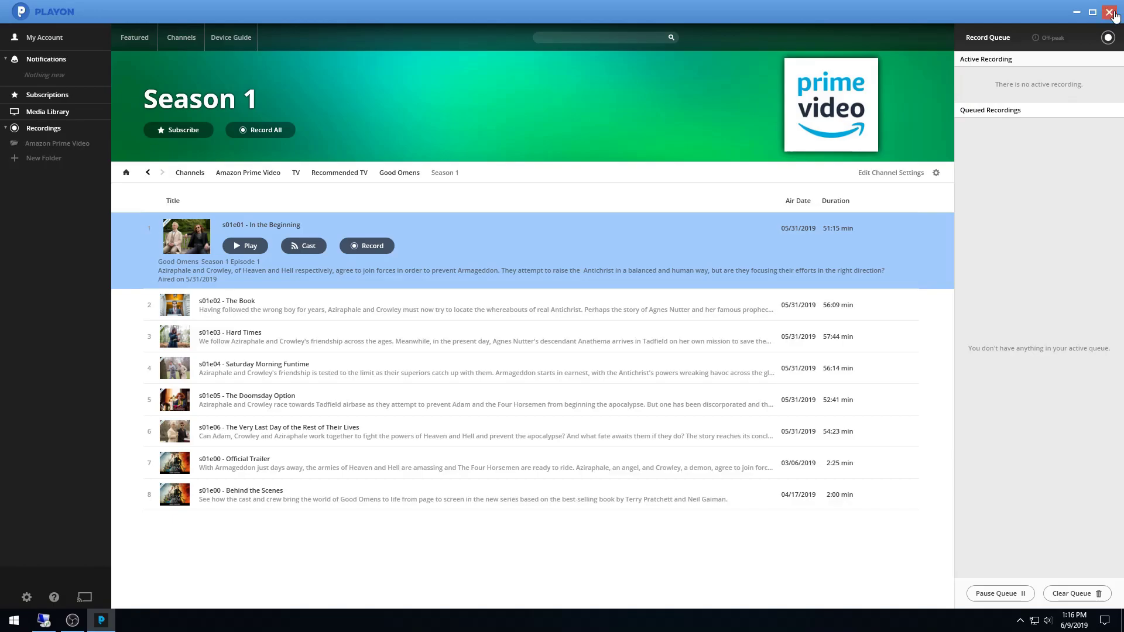
# Close PlayOn and bring the 192.168.1.100 Remote Desktop session to the front.
pyautogui.click(1110, 13)
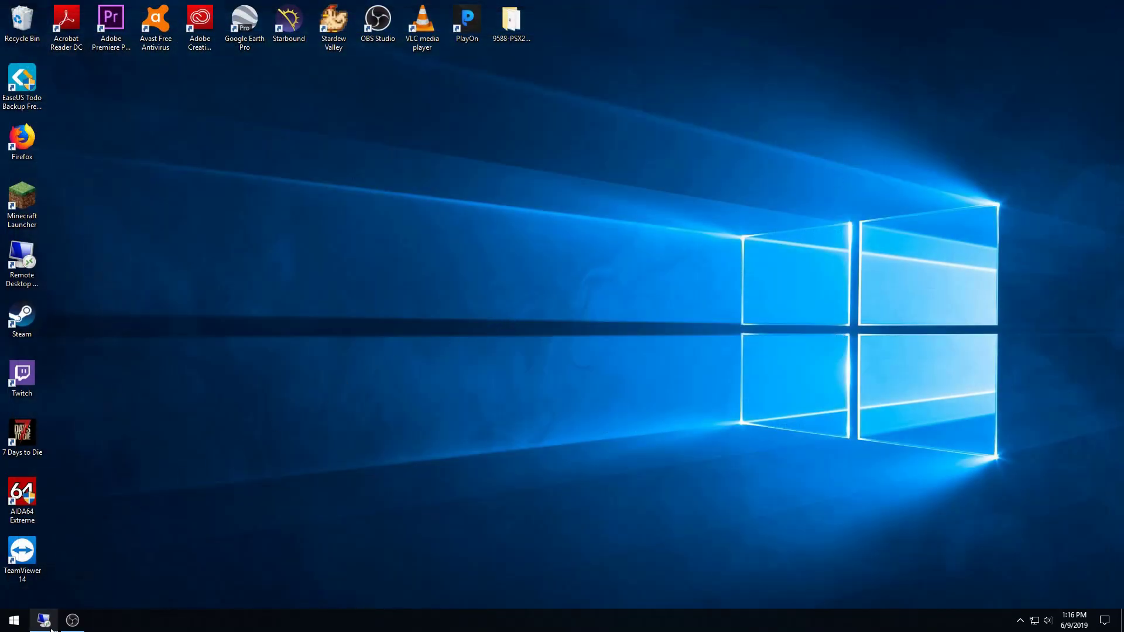
pyautogui.moveTo(45, 626)
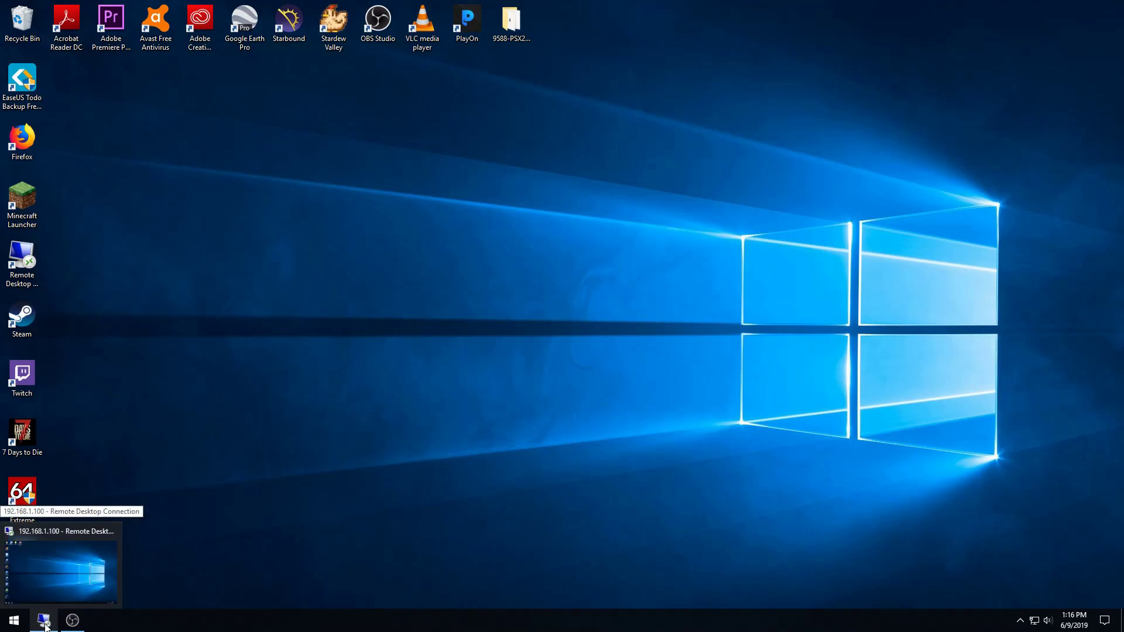
pyautogui.click(52, 590)
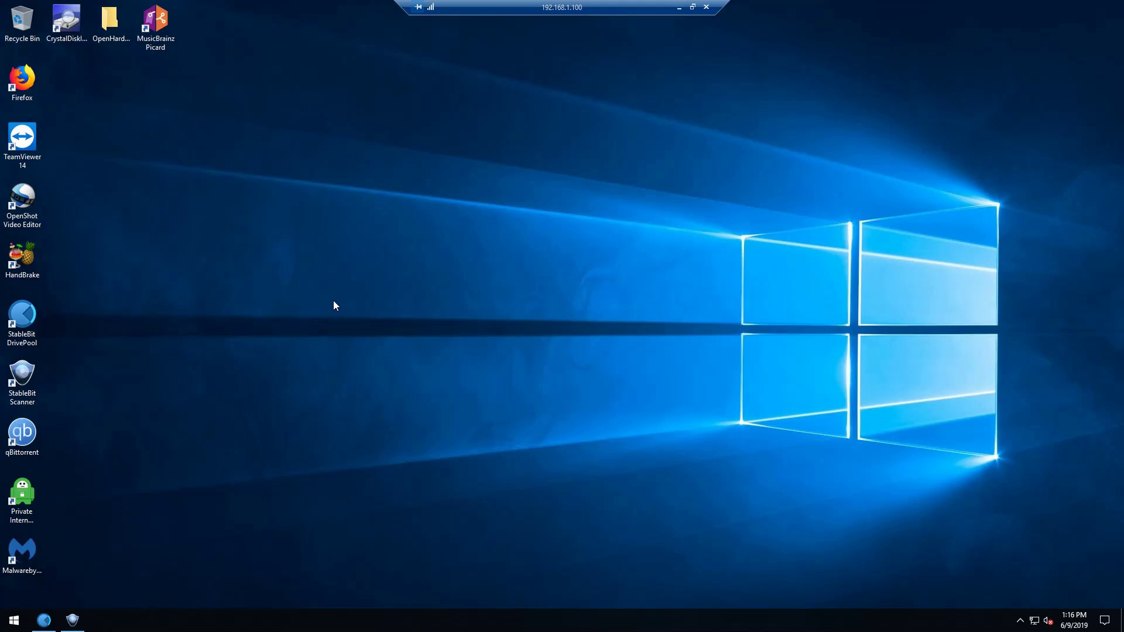
# Open StableBit DrivePool on the server and select Disk 0 in the 13-disk pool list.
pyautogui.click(44, 620)
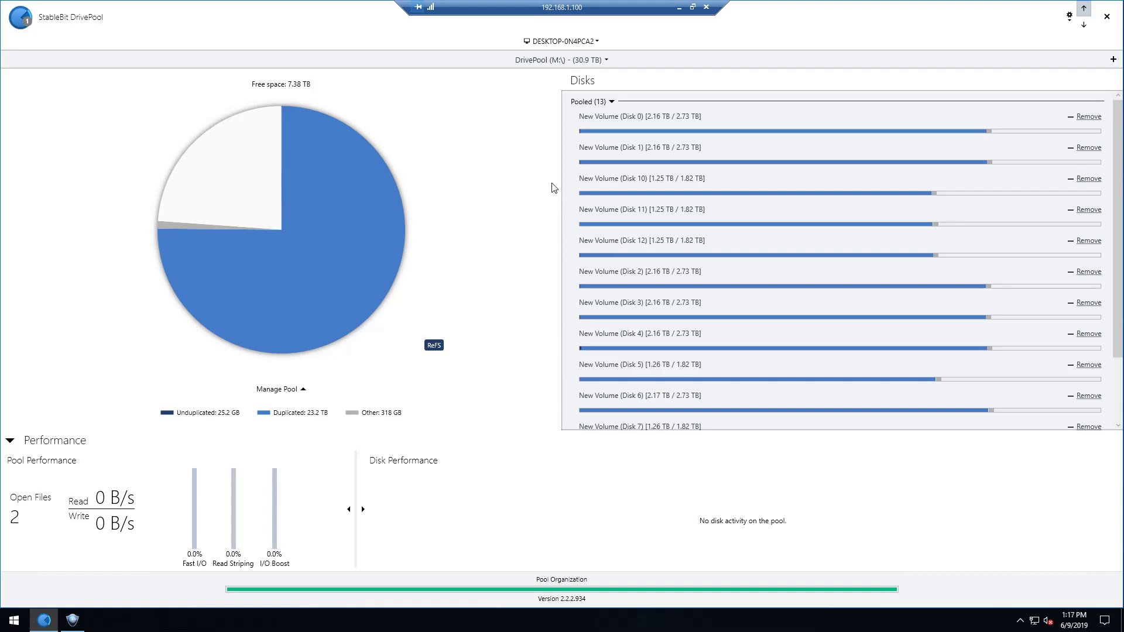
pyautogui.click(617, 124)
pyautogui.click(296, 391)
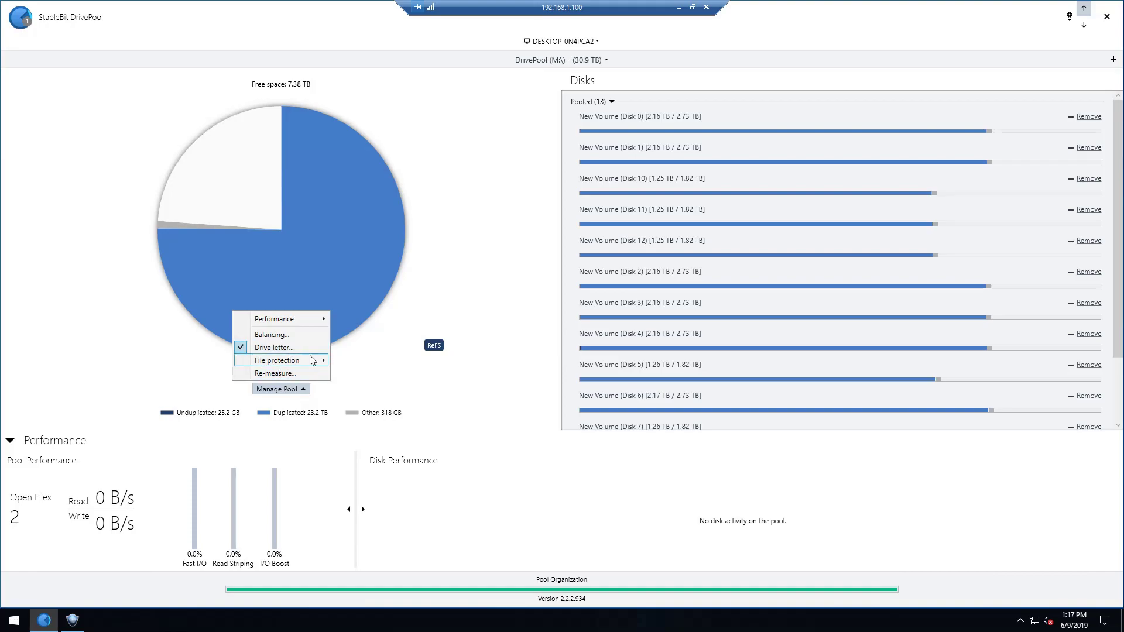
pyautogui.click(349, 365)
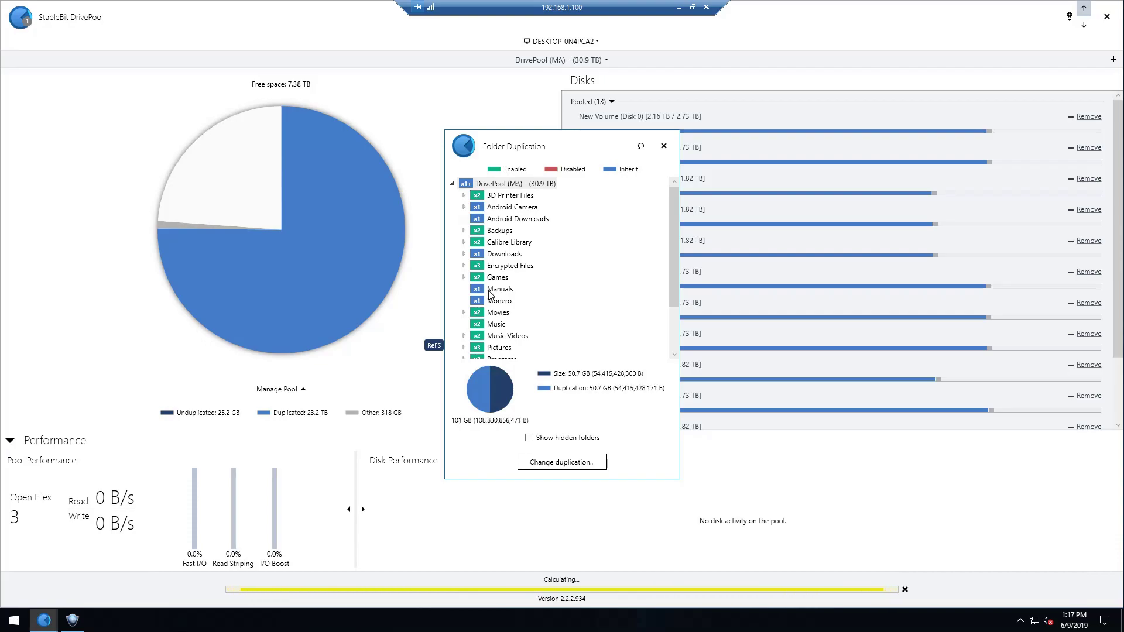
pyautogui.scroll(-5, 566, 296)
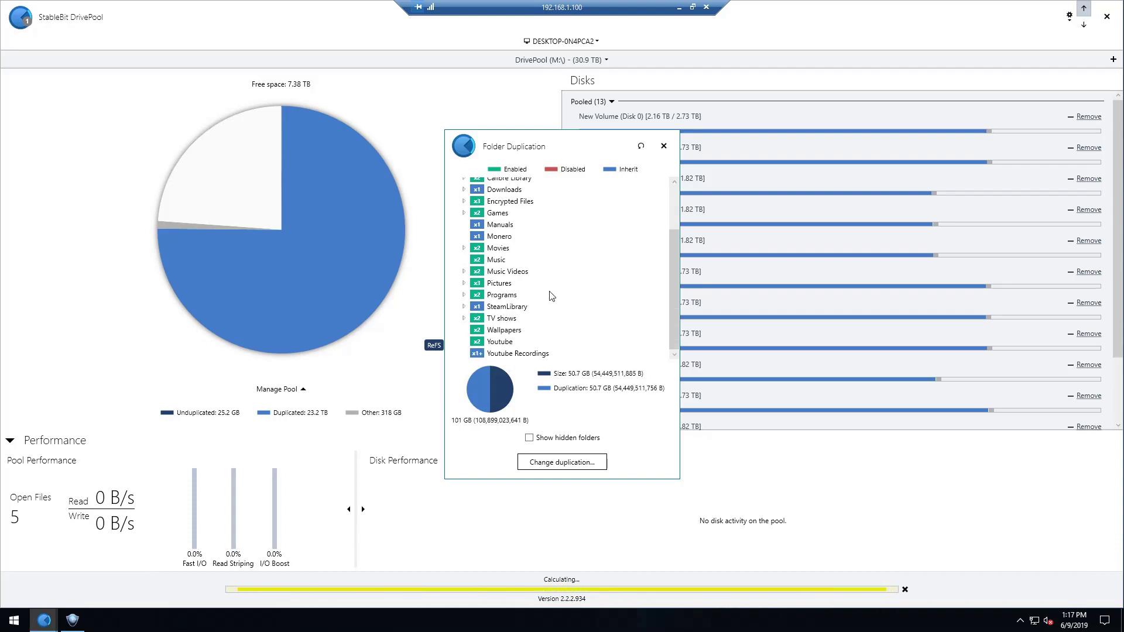
pyautogui.scroll(5, 551, 295)
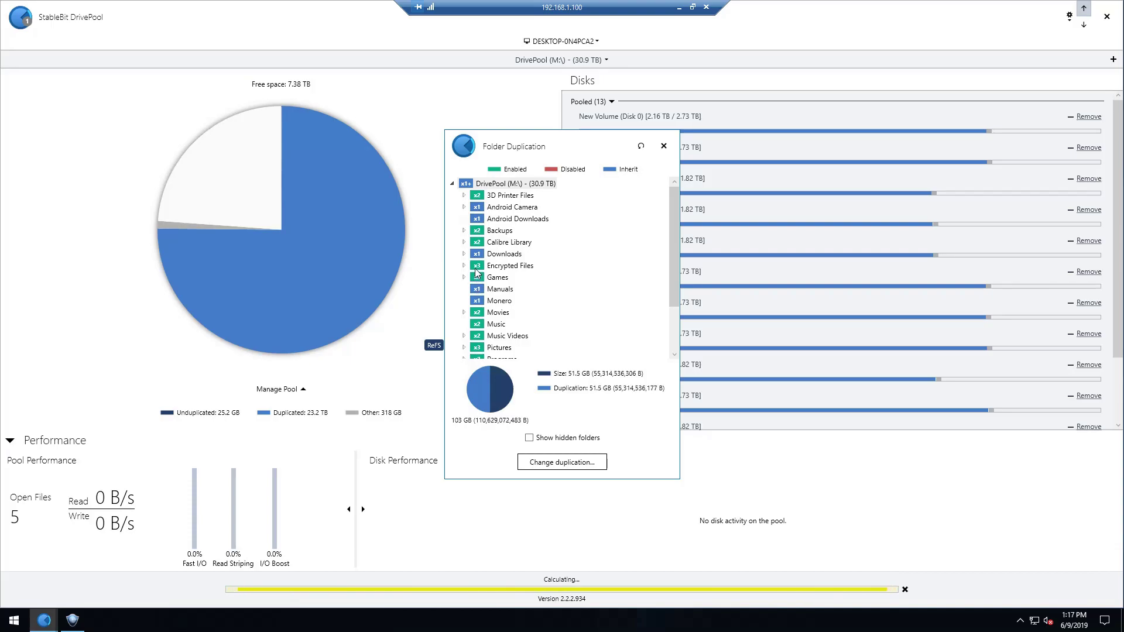
pyautogui.click(664, 146)
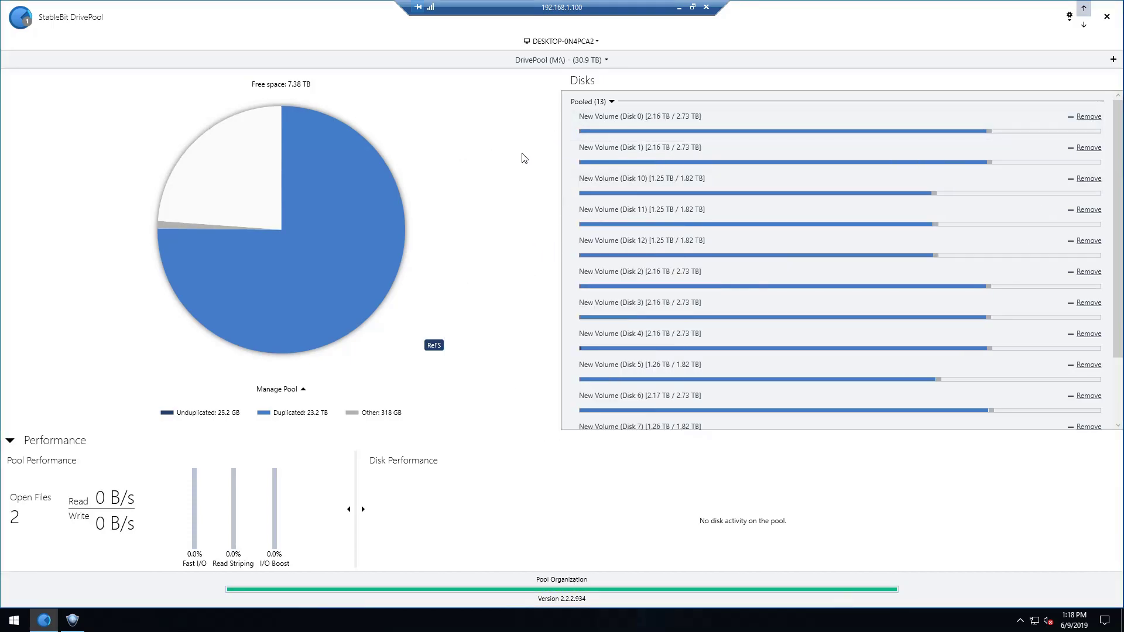
# Scroll through the DrivePool Disks list to review the pooled disks.
pyautogui.moveTo(663, 126)
pyautogui.scroll(-2, 694, 352)
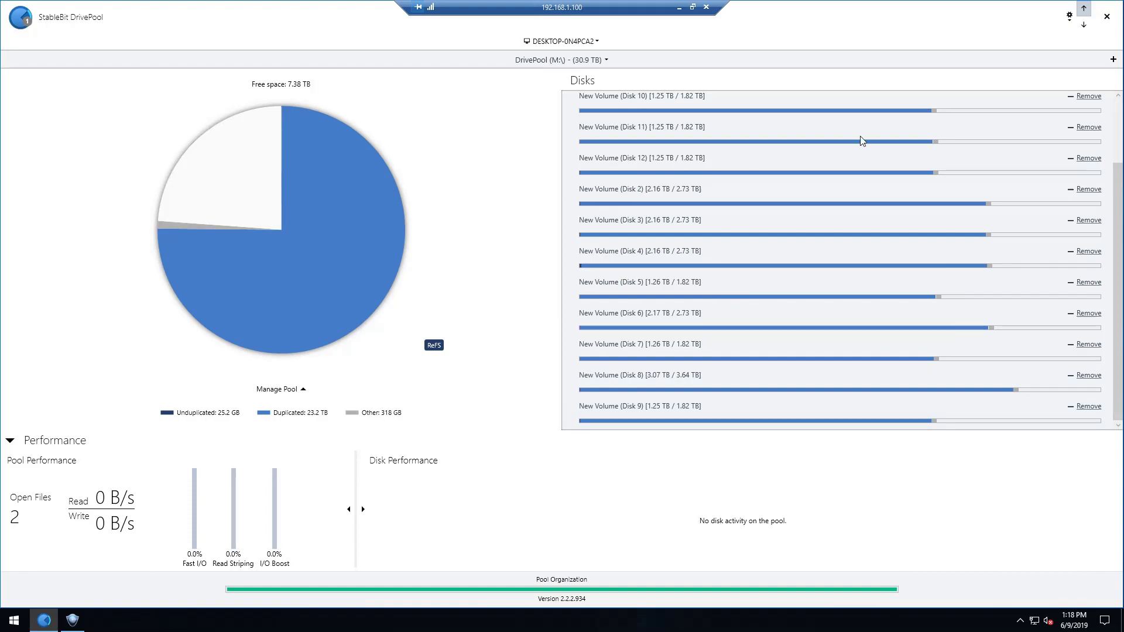
pyautogui.click(1084, 25)
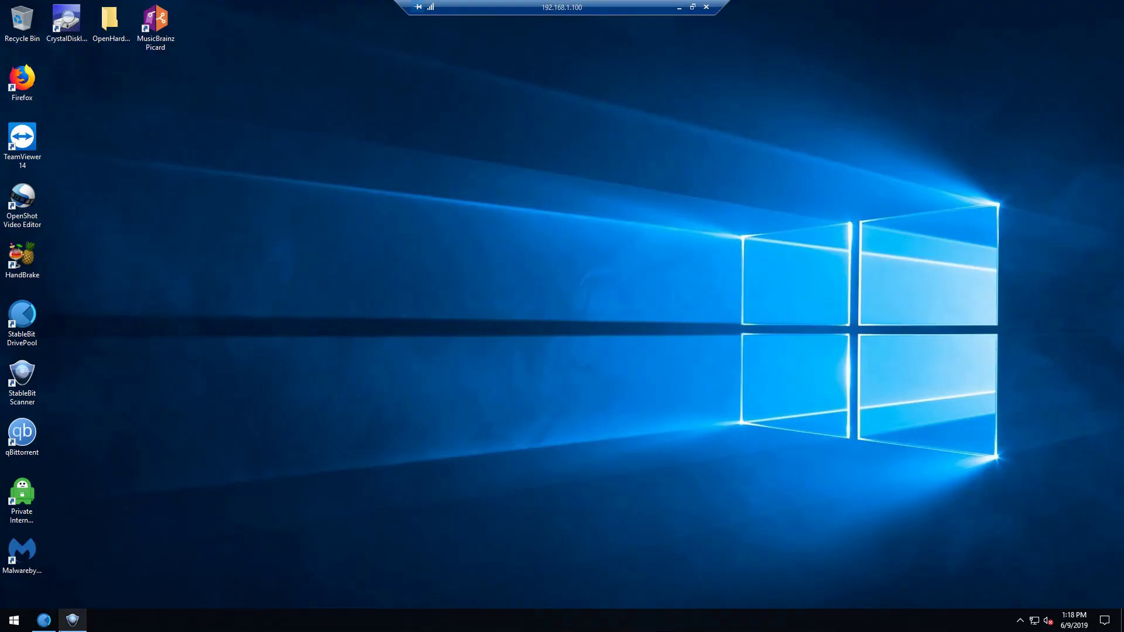
pyautogui.click(75, 629)
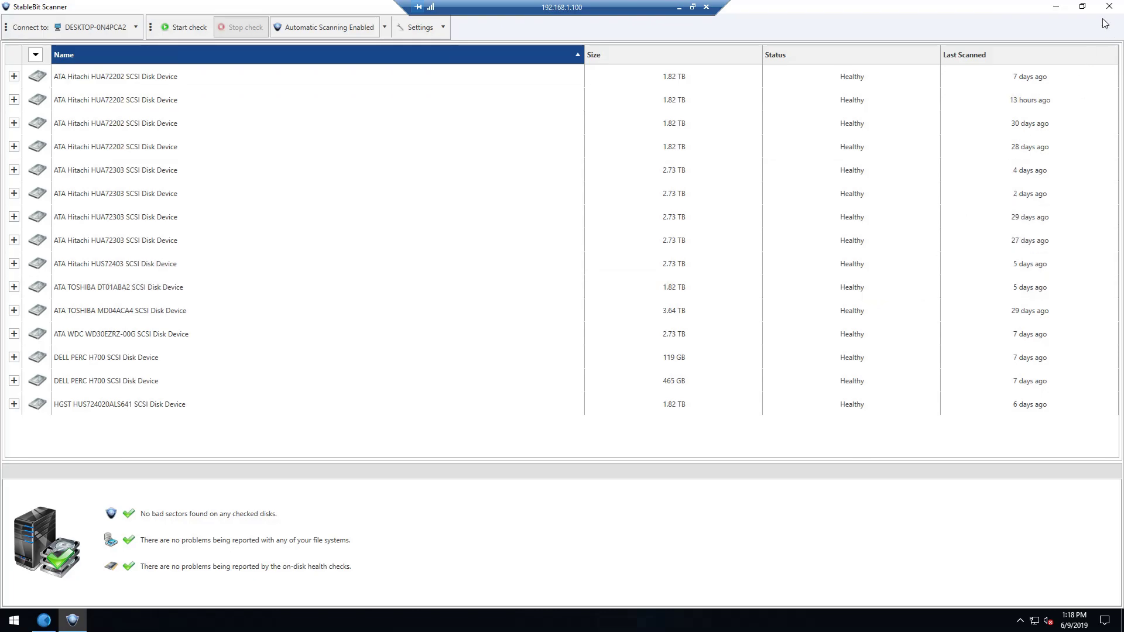
pyautogui.click(1058, 7)
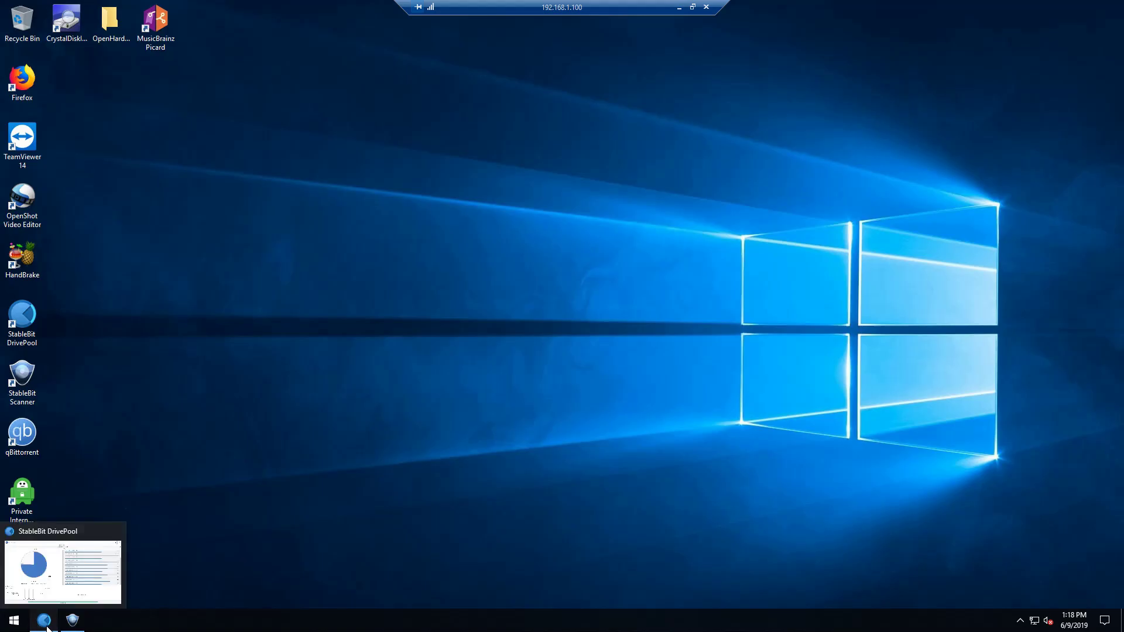
pyautogui.click(45, 622)
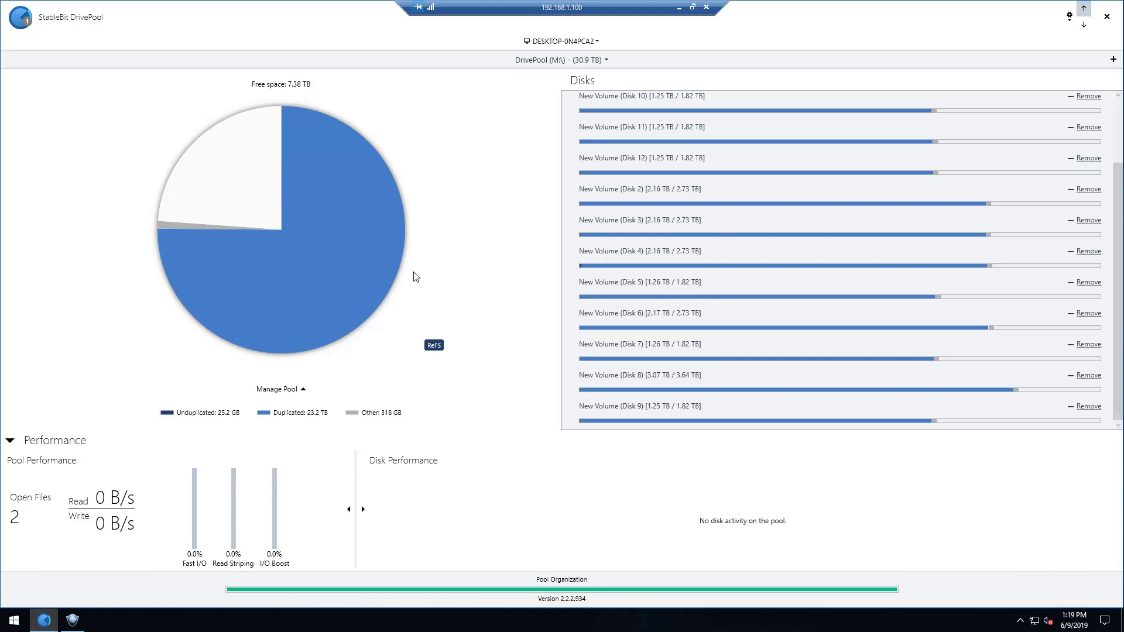
pyautogui.click(1087, 28)
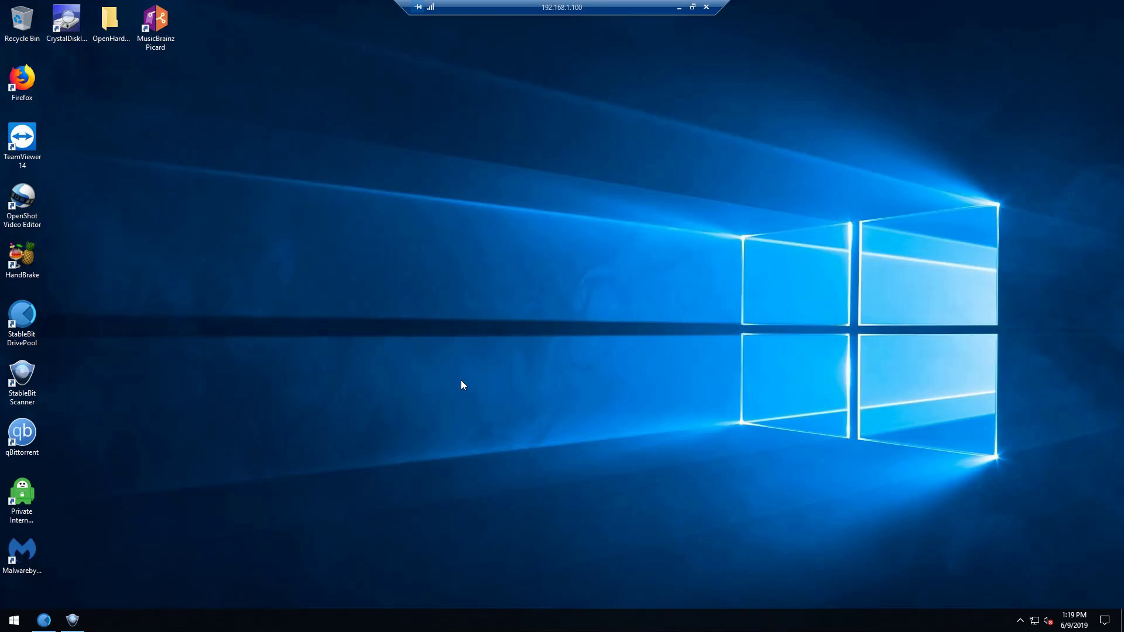
# Minimize the Remote Desktop session and relaunch PlayOn on the local desktop.
pyautogui.click(680, 8)
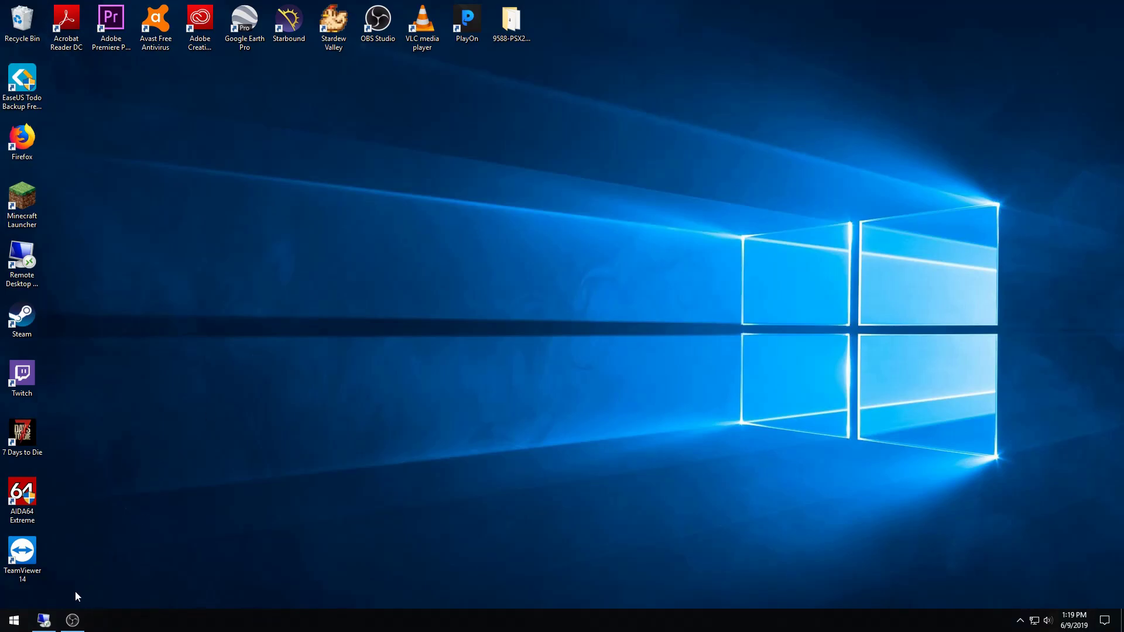
pyautogui.doubleClick(470, 23)
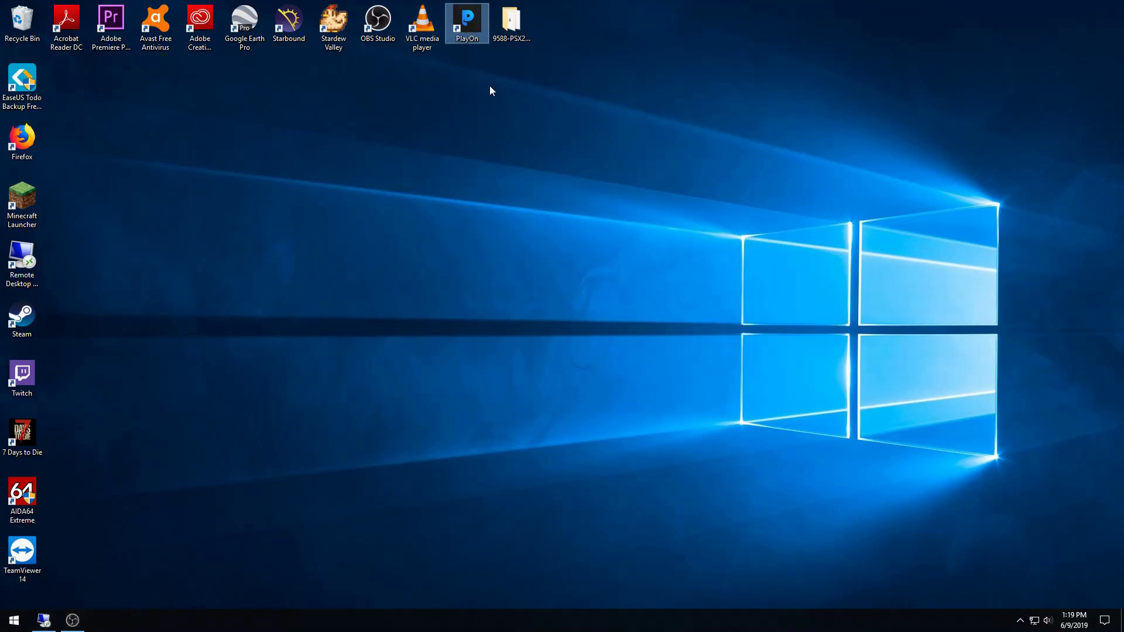